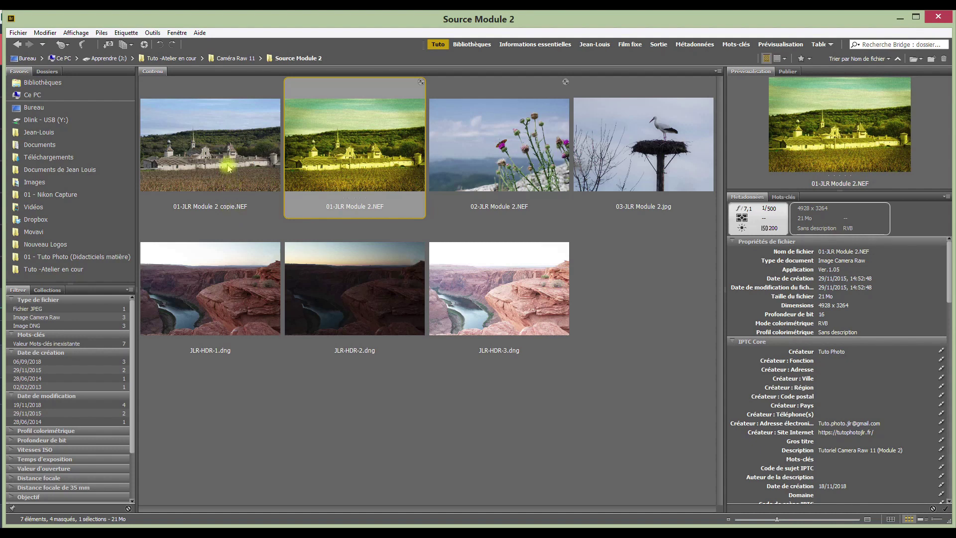
# Open 01-JLR Module 2 copie.NEF from Bridge in Camera Raw
pyautogui.rightClick(213, 131)
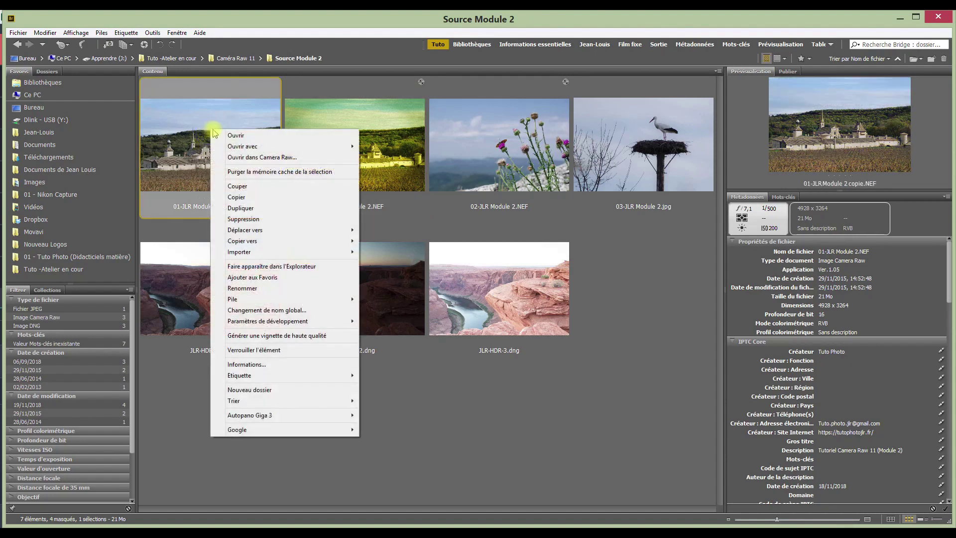
pyautogui.click(246, 157)
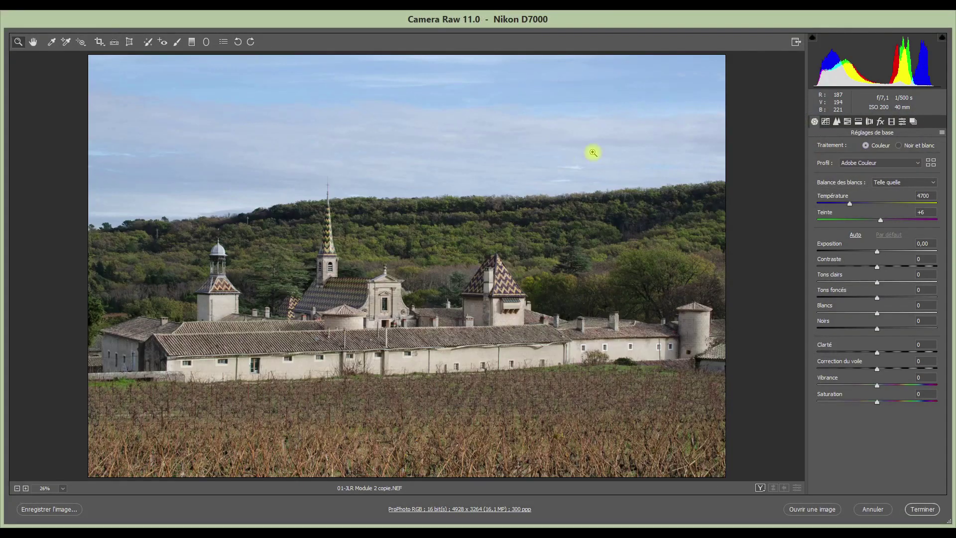
# Show the Étalonnage (calibration) panel and its list of process versions
pyautogui.click(892, 121)
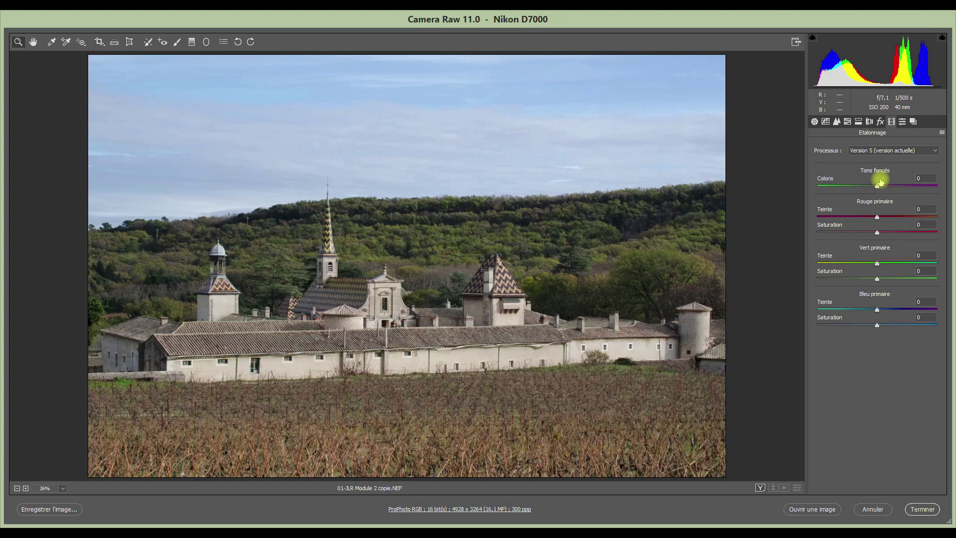
pyautogui.click(935, 150)
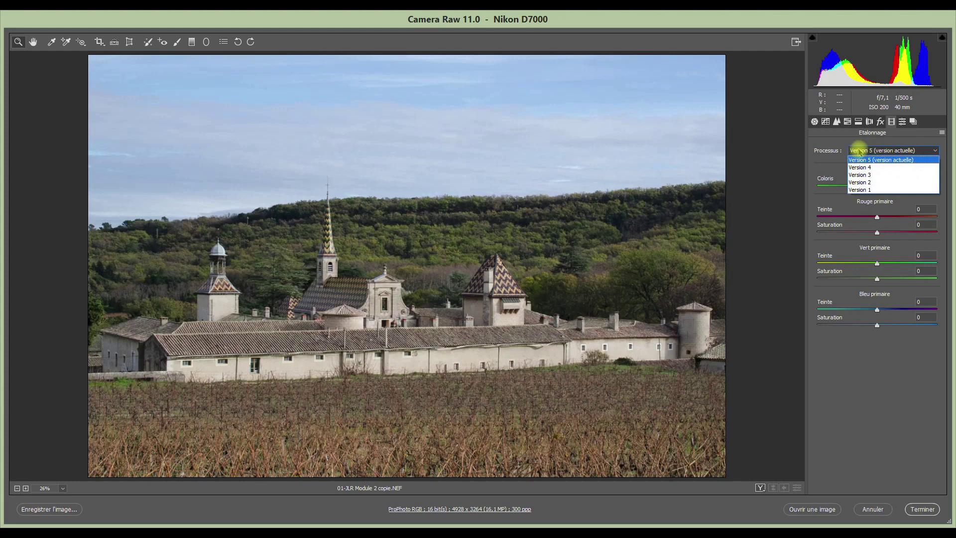
# Keep the current process Version 5 and close the version list
pyautogui.click(931, 151)
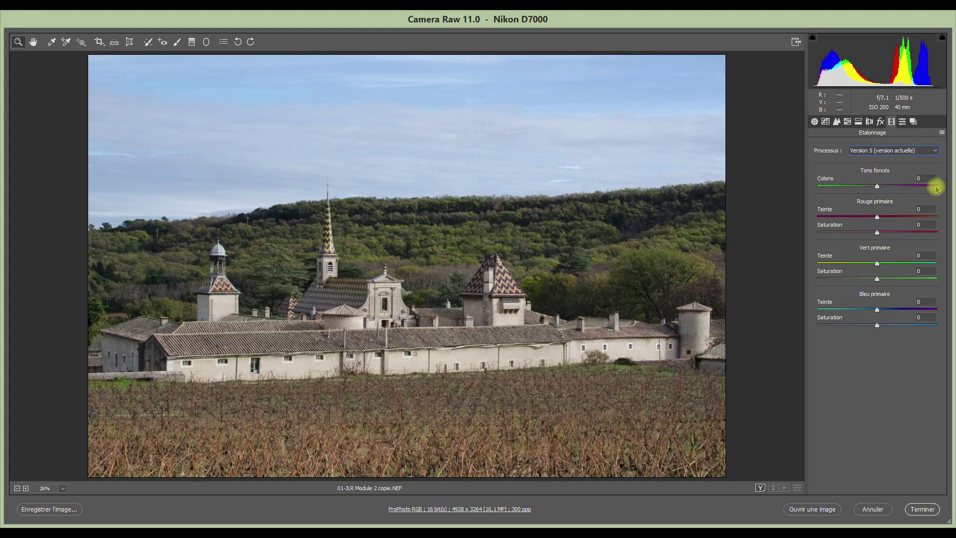
# Settle the shadows tint at -46 after comparing, then preview Red Primary hue at -100
pyautogui.click(878, 188)
pyautogui.moveTo(878, 188); pyautogui.dragTo(842, 188)
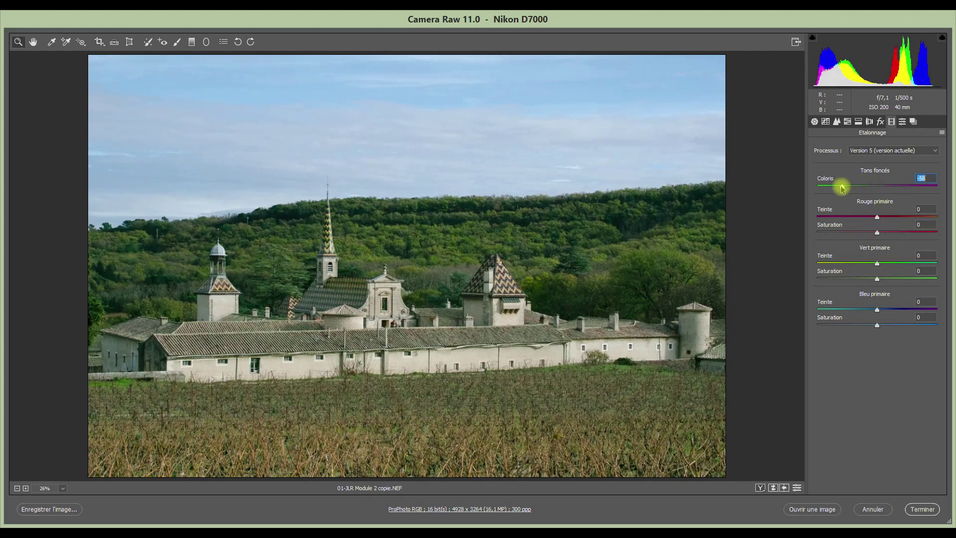
pyautogui.moveTo(843, 187)
pyautogui.mouseDown()
pyautogui.moveTo(876, 189)
pyautogui.moveTo(849, 189)
pyautogui.mouseUp()
pyautogui.moveTo(849, 189)
pyautogui.mouseDown()
pyautogui.moveTo(920, 194)
pyautogui.moveTo(849, 191)
pyautogui.mouseUp()
pyautogui.press('Tab')
pyautogui.moveTo(878, 219); pyautogui.dragTo(792, 233)
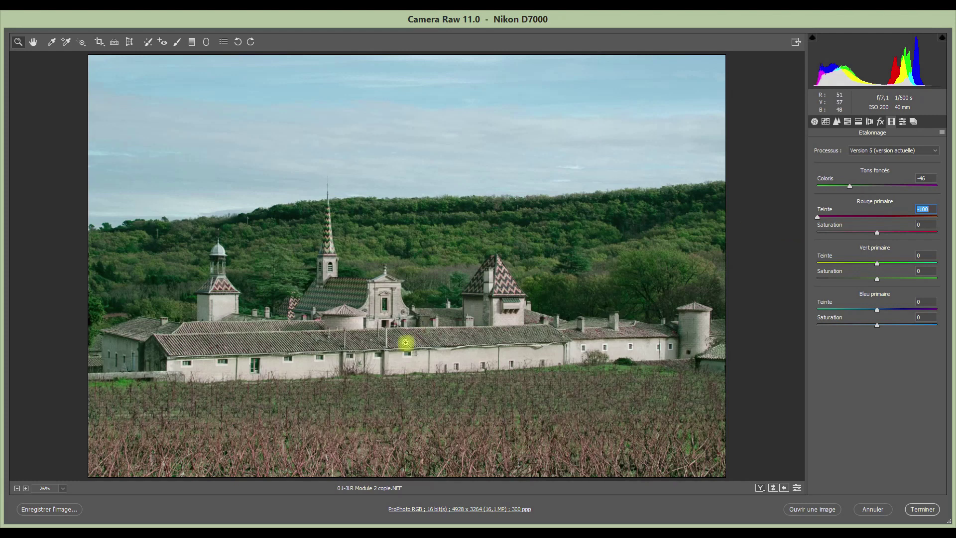
# Set Red Primary hue to +50 and Red Primary saturation to +53
pyautogui.moveTo(817, 217); pyautogui.dragTo(950, 223)
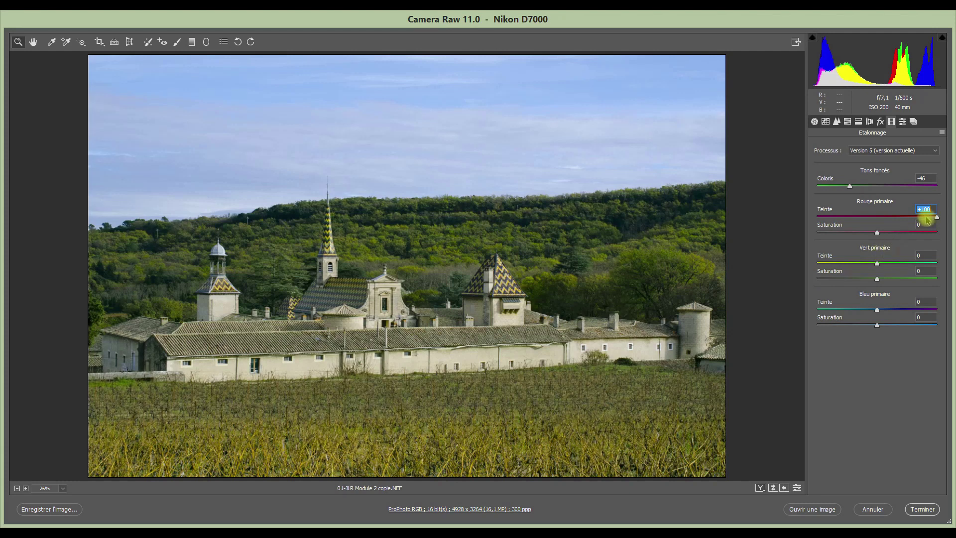
pyautogui.moveTo(938, 218); pyautogui.dragTo(910, 224)
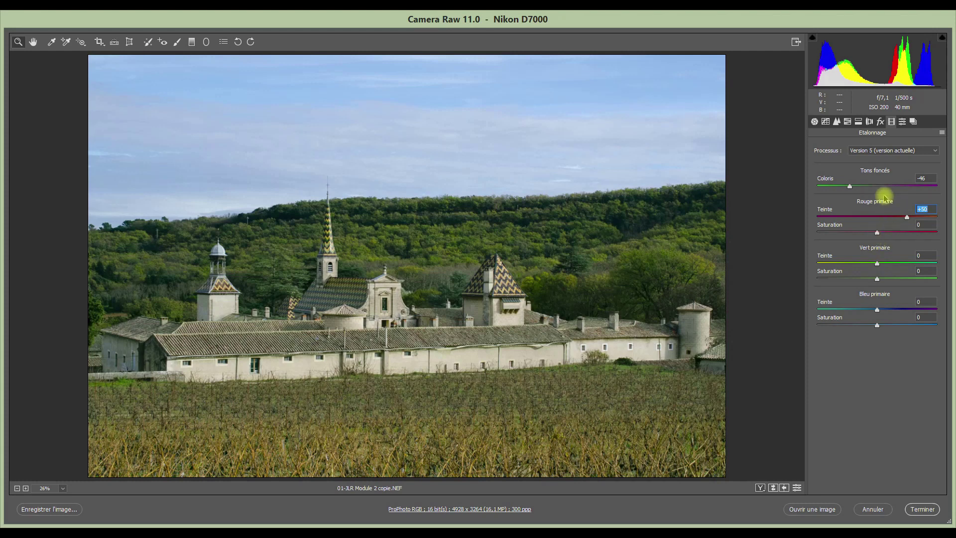
pyautogui.moveTo(877, 233); pyautogui.dragTo(813, 239)
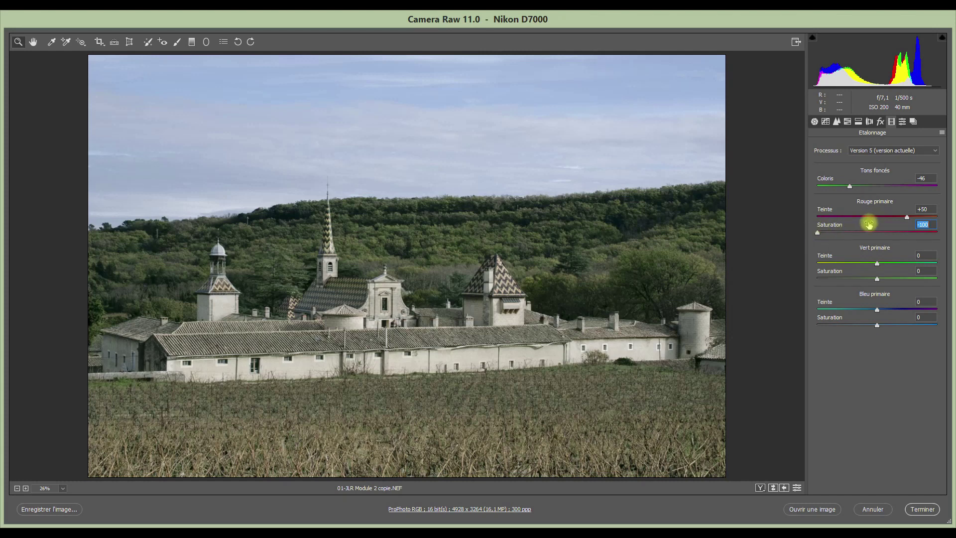
pyautogui.moveTo(817, 233); pyautogui.dragTo(912, 240)
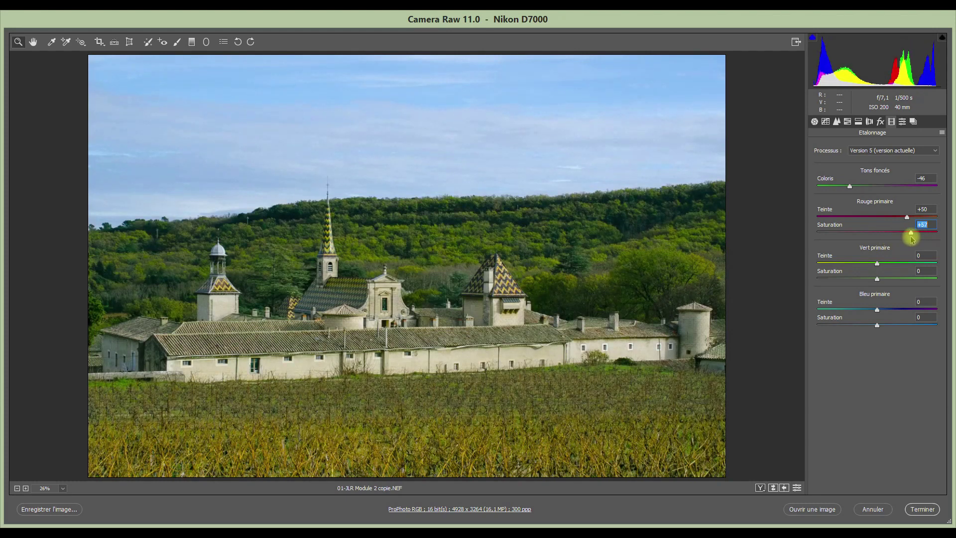
pyautogui.moveTo(913, 240); pyautogui.dragTo(909, 240)
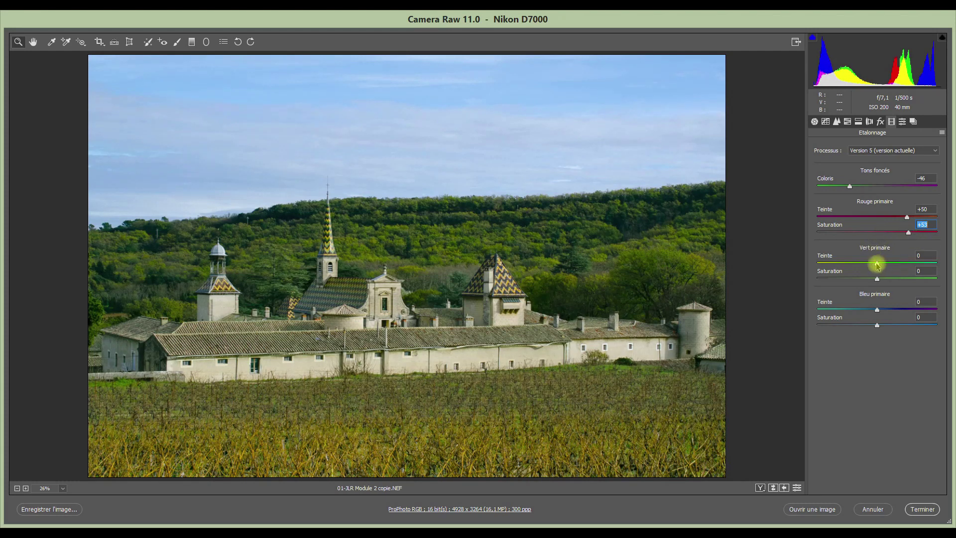
pyautogui.click(878, 264)
# Set Green Primary hue to +58 and Green Primary saturation to +10
pyautogui.moveTo(878, 264); pyautogui.dragTo(811, 267)
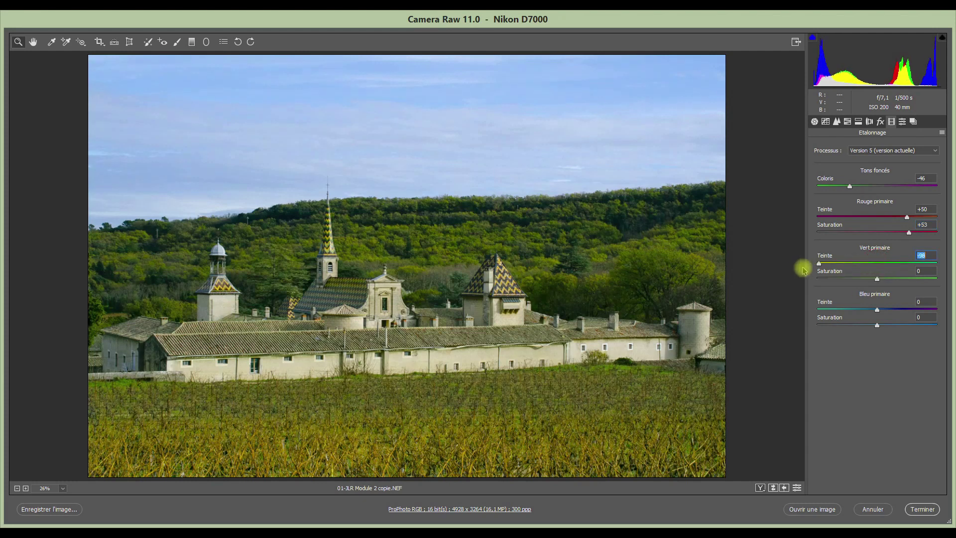
pyautogui.moveTo(780, 272); pyautogui.dragTo(953, 273)
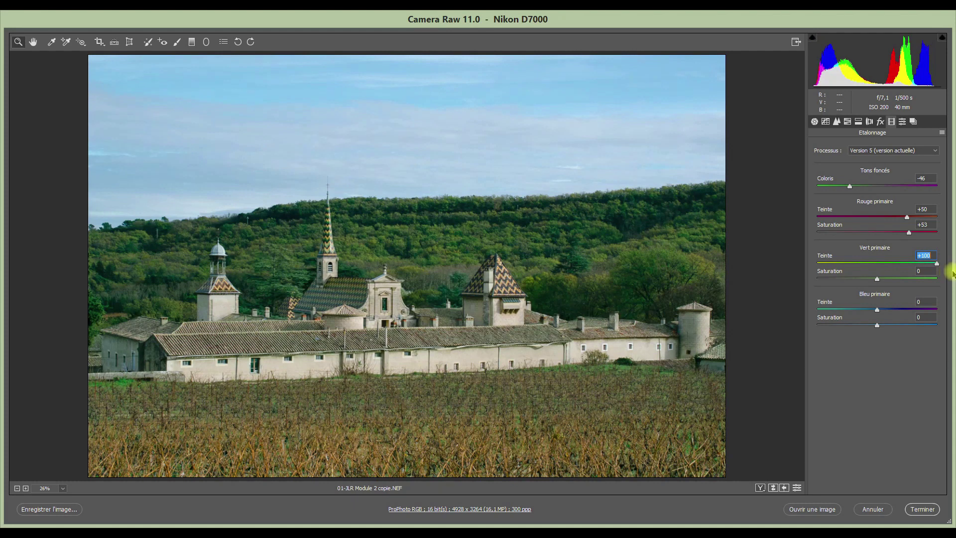
pyautogui.moveTo(953, 273); pyautogui.dragTo(912, 268)
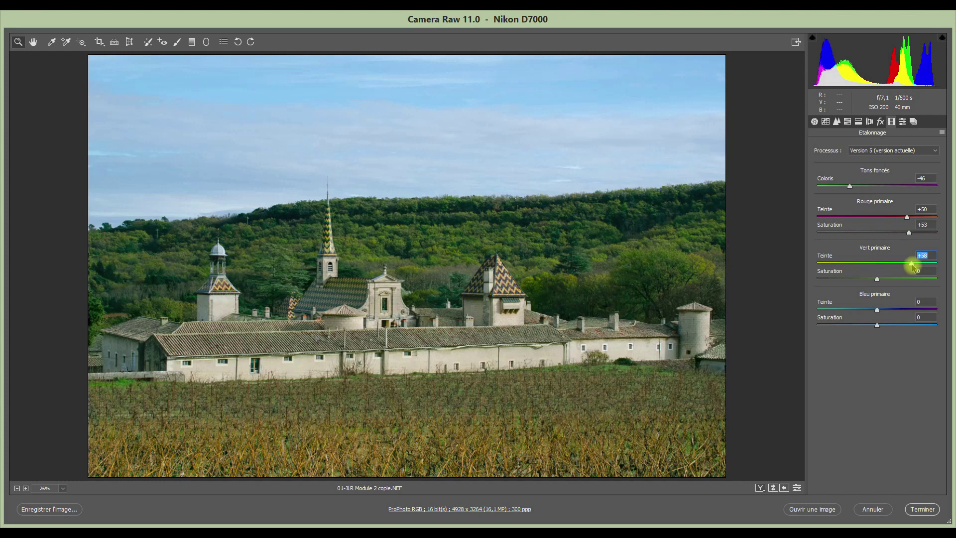
pyautogui.click(877, 280)
pyautogui.moveTo(877, 279); pyautogui.dragTo(797, 289)
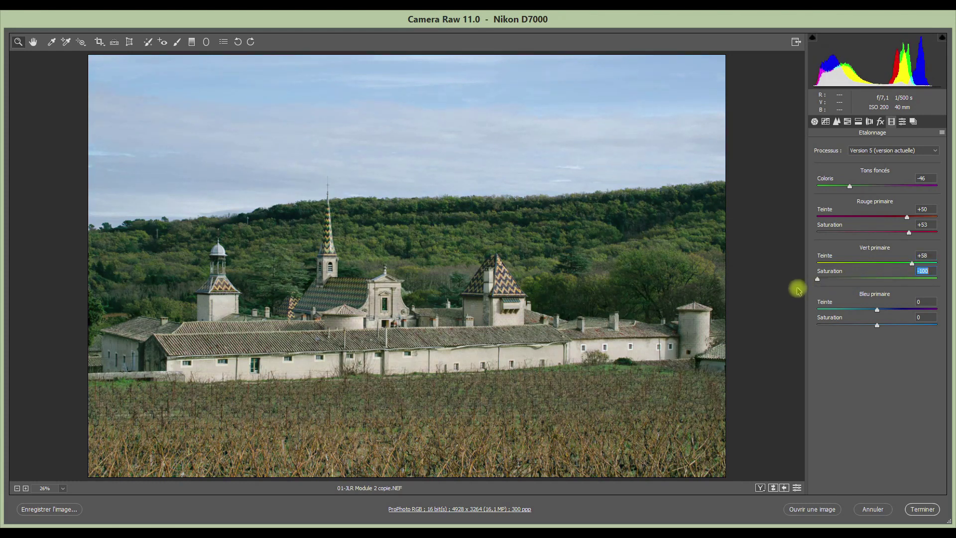
pyautogui.moveTo(816, 283)
pyautogui.mouseDown()
pyautogui.moveTo(953, 282)
pyautogui.moveTo(883, 281)
pyautogui.mouseUp()
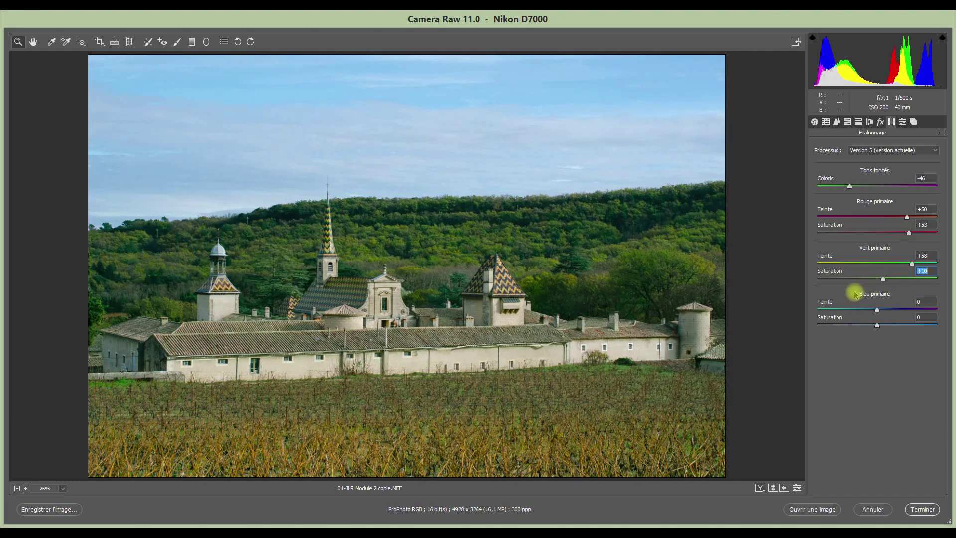
# Set Blue Primary hue to +6 and pull its saturation back from +100 to a moderate boost
pyautogui.click(877, 311)
pyautogui.moveTo(878, 312); pyautogui.dragTo(809, 316)
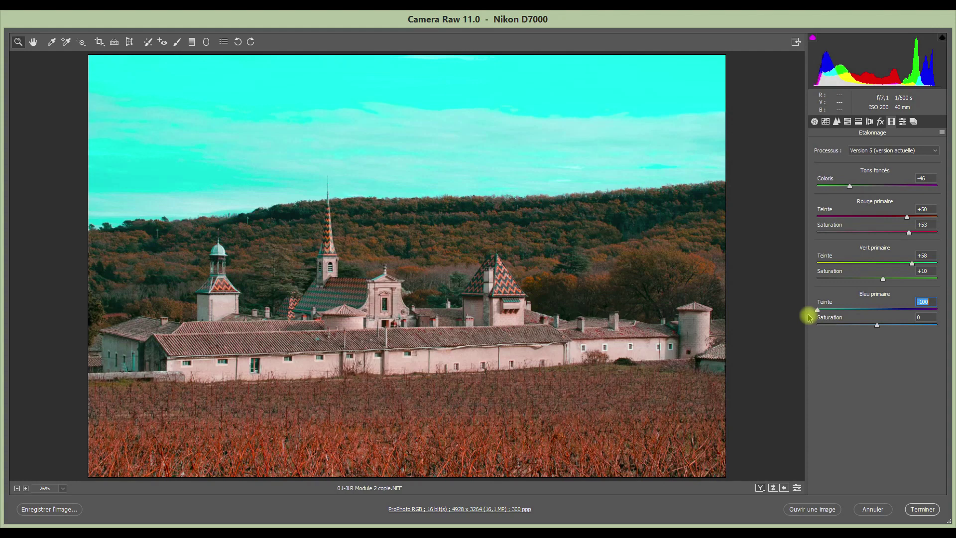
pyautogui.moveTo(809, 317); pyautogui.dragTo(952, 310)
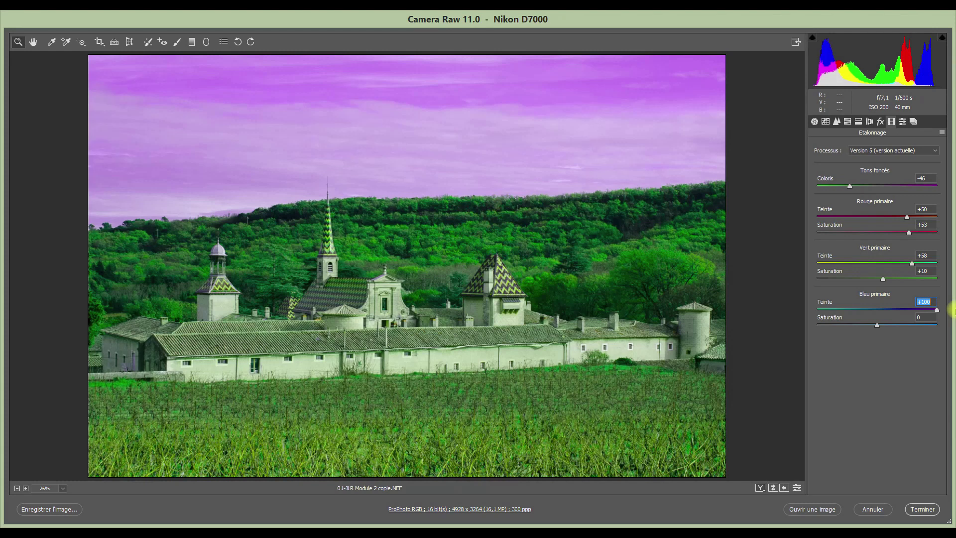
pyautogui.moveTo(937, 310); pyautogui.dragTo(881, 311)
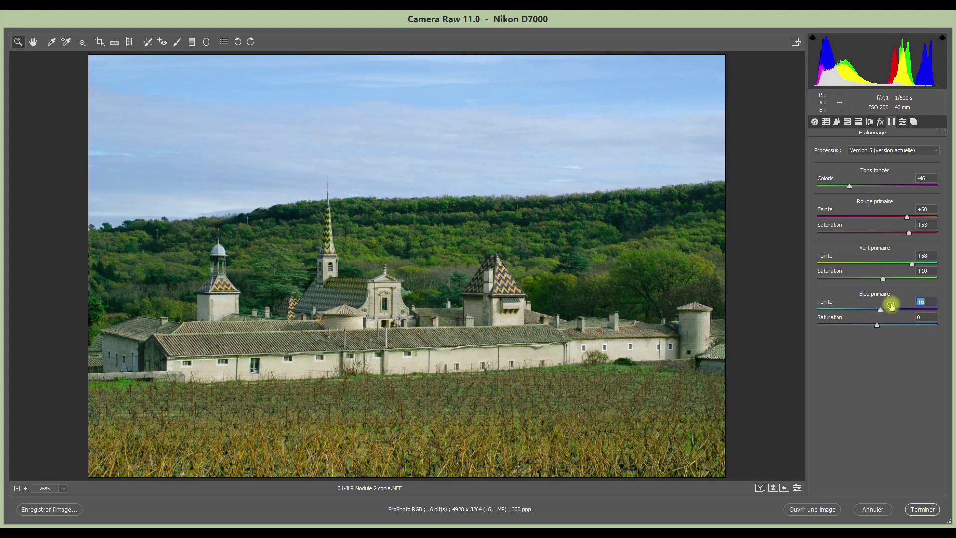
pyautogui.moveTo(877, 325); pyautogui.dragTo(820, 330)
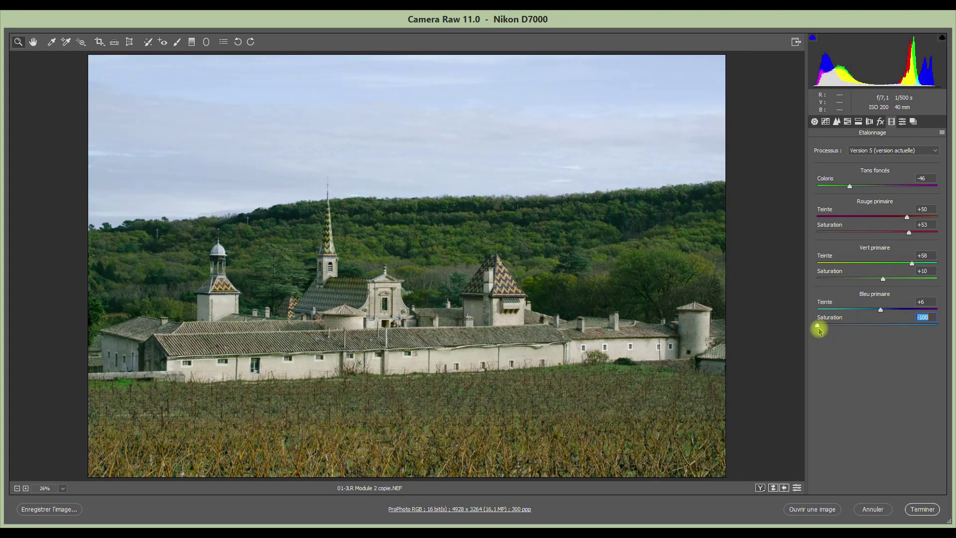
pyautogui.moveTo(818, 329); pyautogui.dragTo(952, 325)
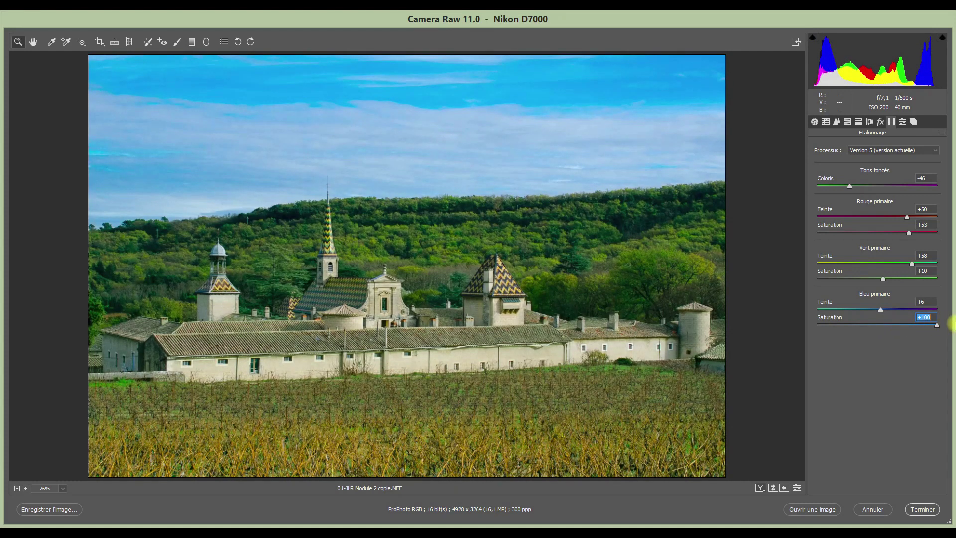
pyautogui.moveTo(952, 325); pyautogui.dragTo(905, 329)
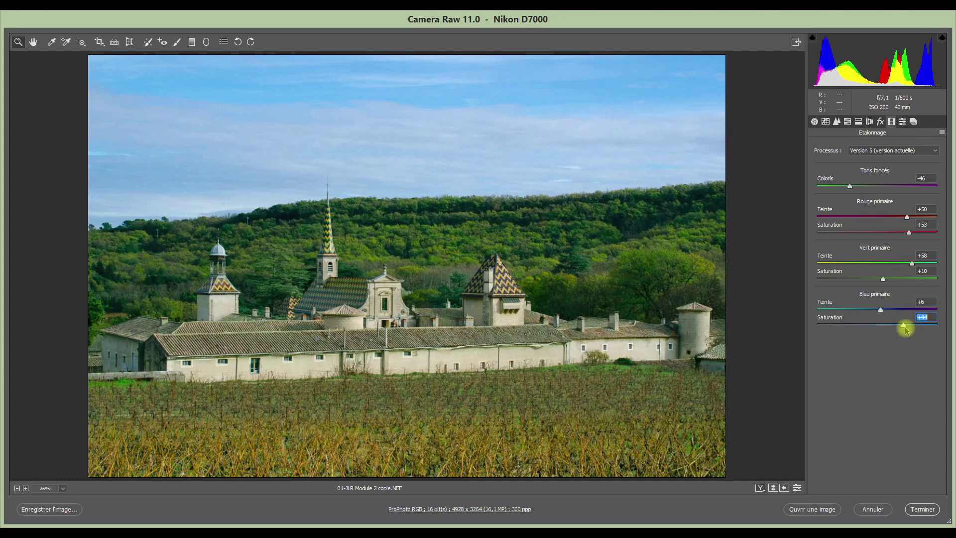